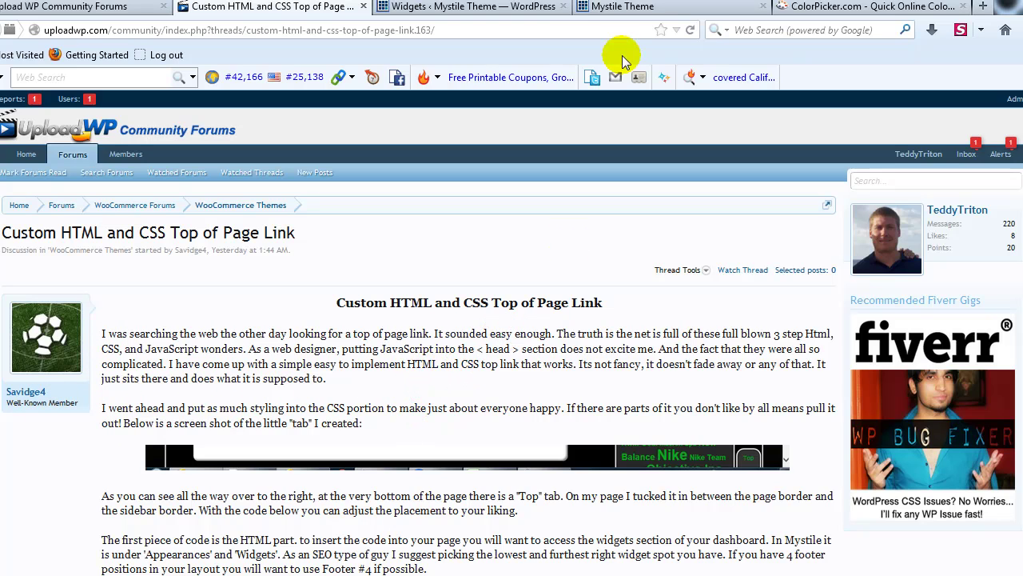
Look over the Mystile store's homepage from banner to lower sections and back up, checking for a top-of-page link
click(611, 6)
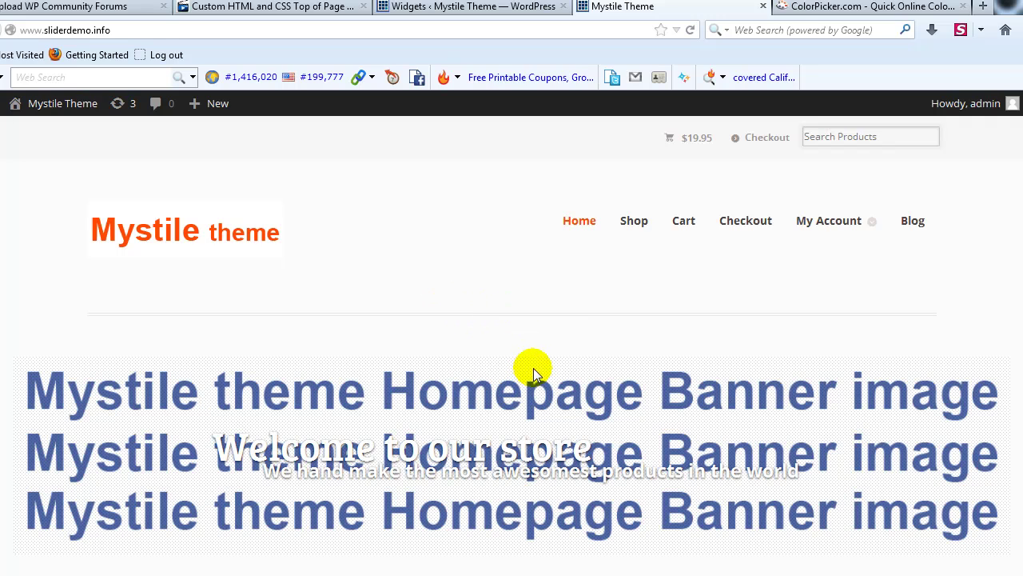
scroll(602, 277, down, 4)
scroll(601, 277, up, 4)
scroll(864, 484, down, 1)
scroll(864, 484, down, 5)
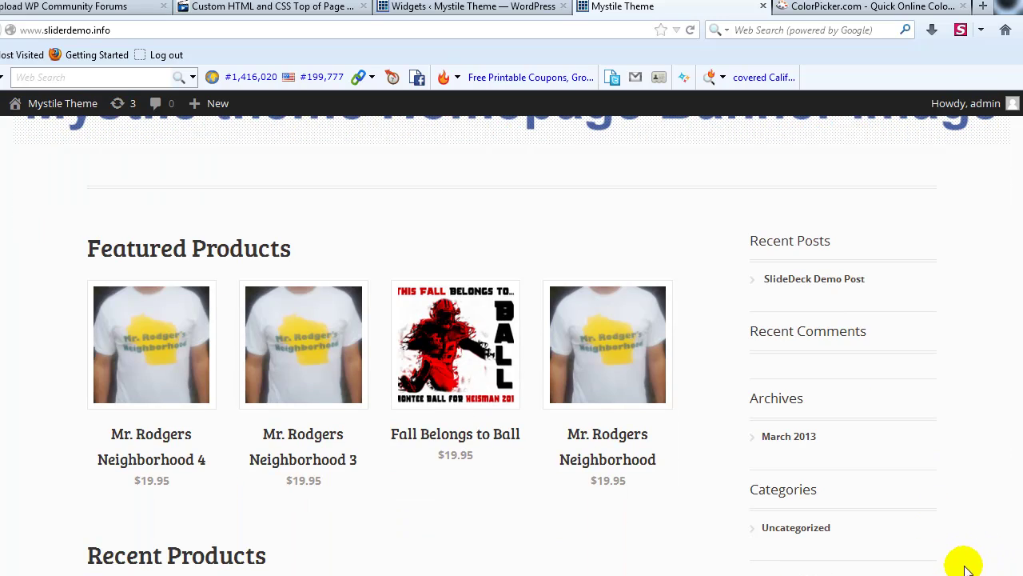
scroll(988, 565, down, 3)
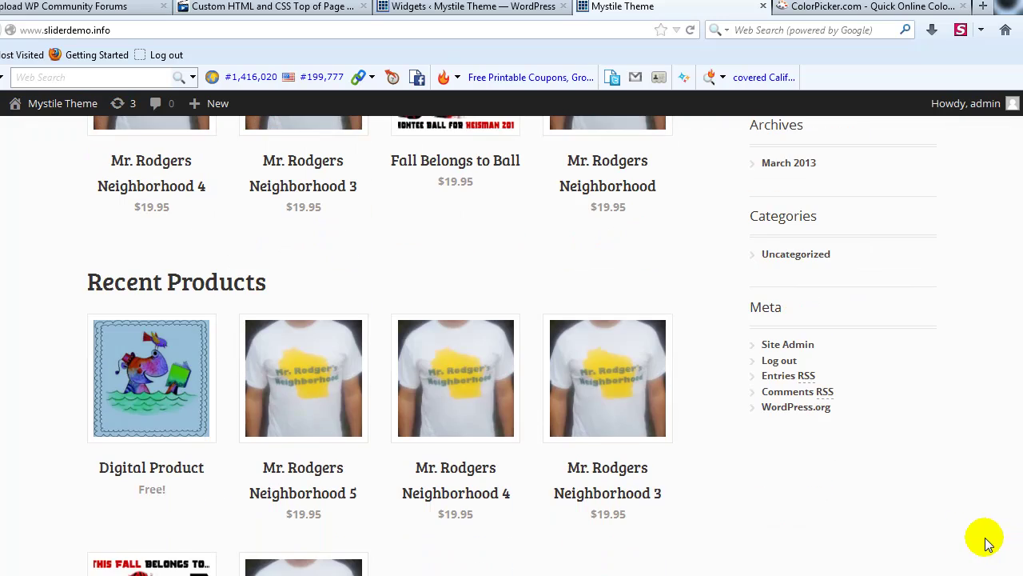
scroll(964, 564, down, 3)
scroll(962, 559, up, 7)
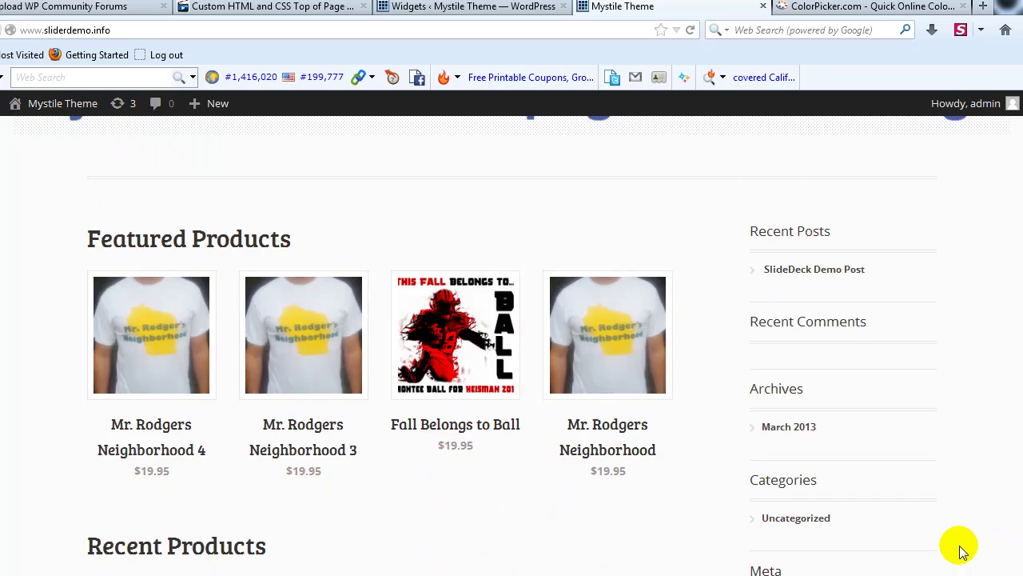
scroll(962, 552, up, 5)
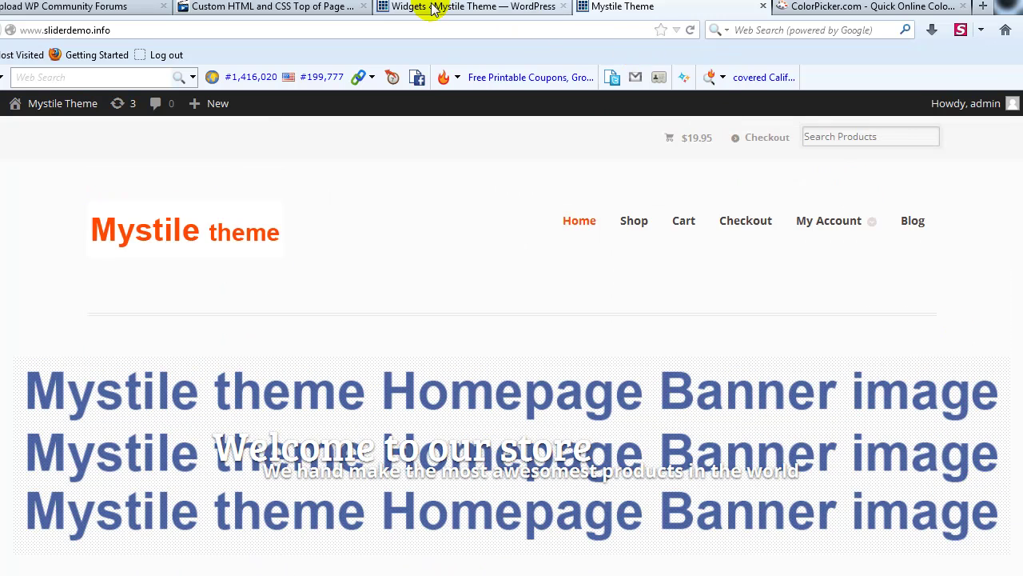
Copy the one-line uploadwp-top-link HTML code from the "Custom HTML and CSS Top of Page Link" forum thread
click(310, 12)
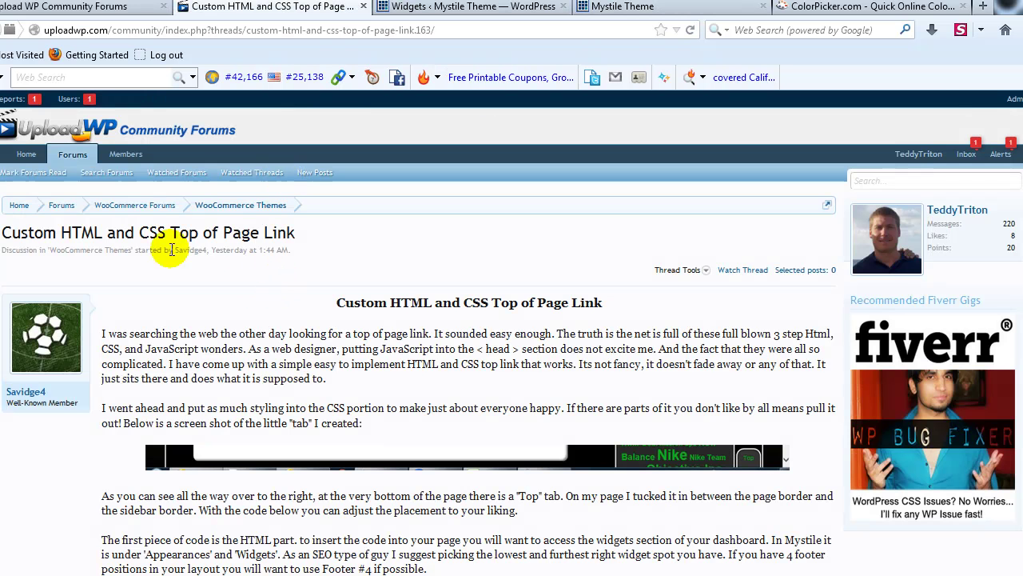
drag(83, 233, 199, 233)
scroll(324, 355, down, 5)
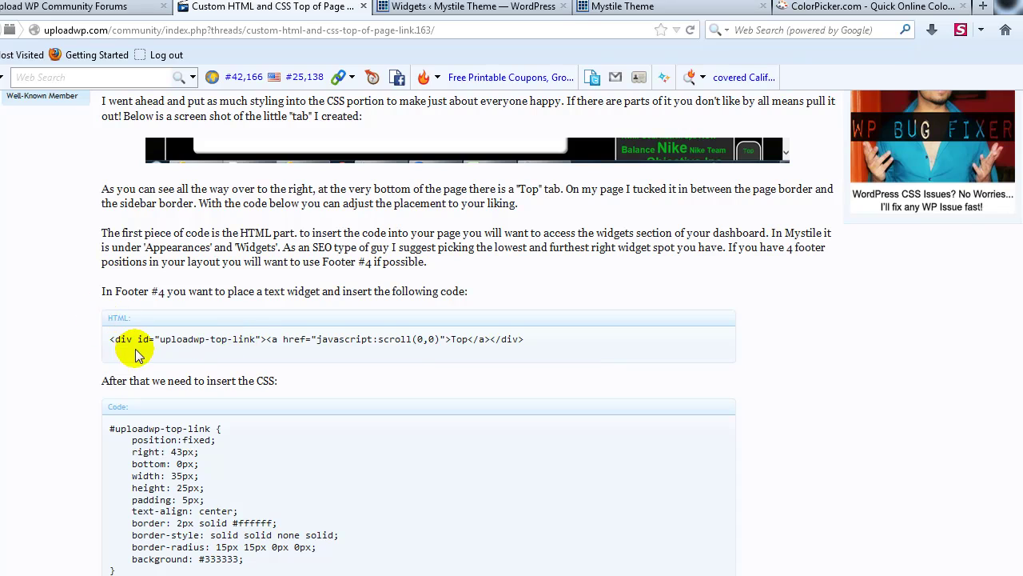
drag(110, 339, 517, 338)
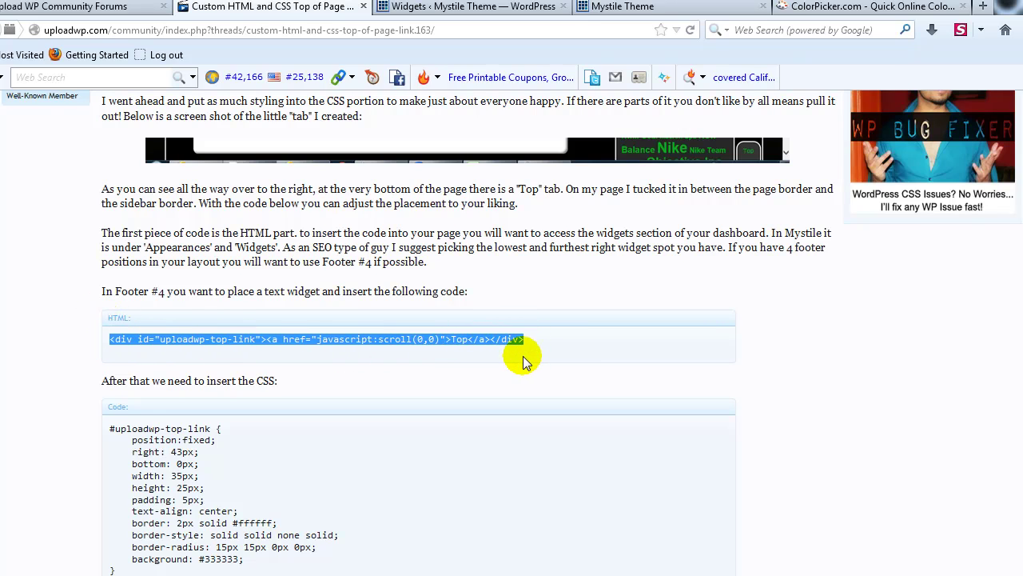
Add a Text widget to the Footer 4 area on the WordPress Widgets page
click(497, 10)
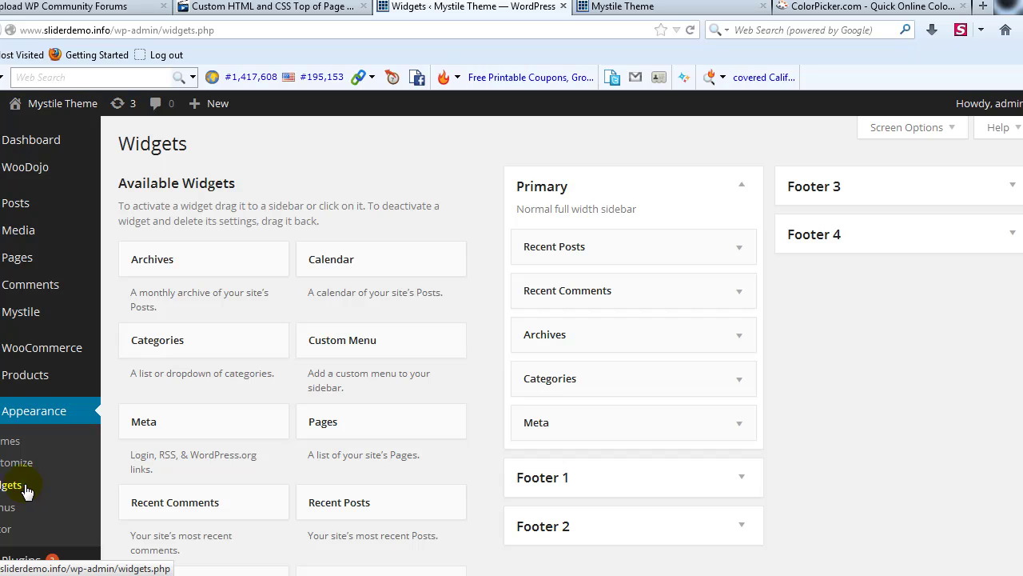
click(914, 248)
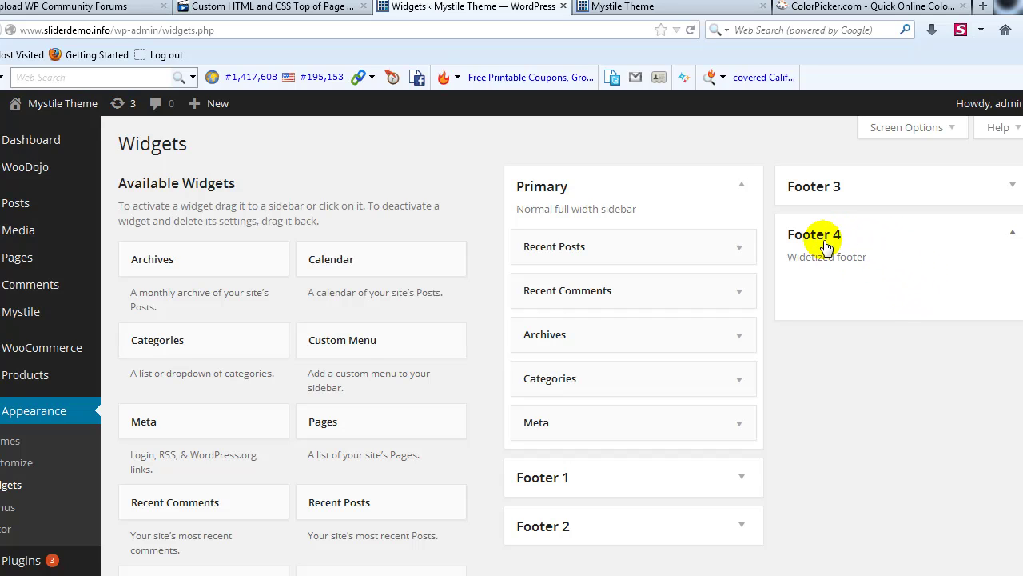
scroll(418, 407, down, 5)
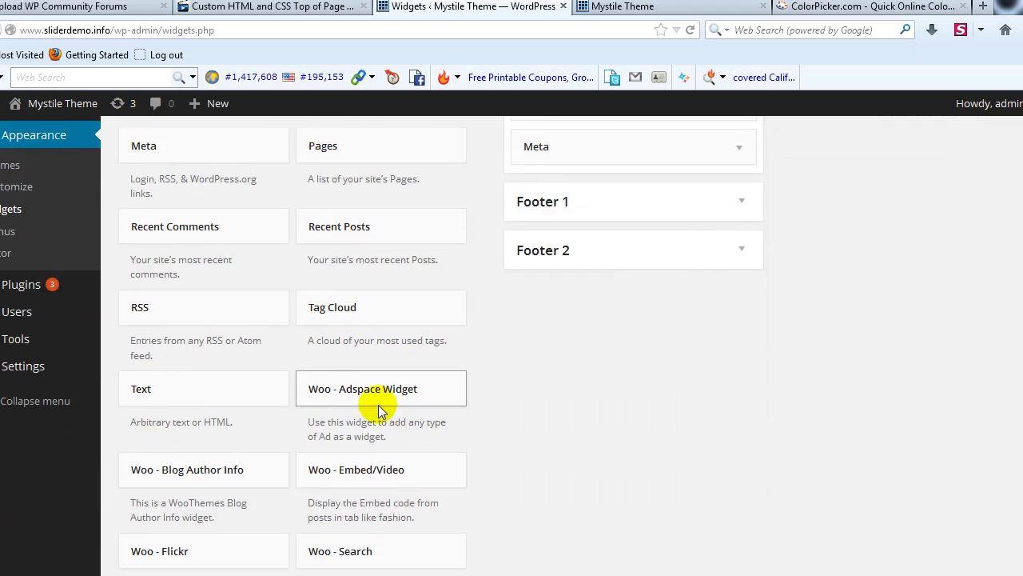
drag(205, 313, 889, 212)
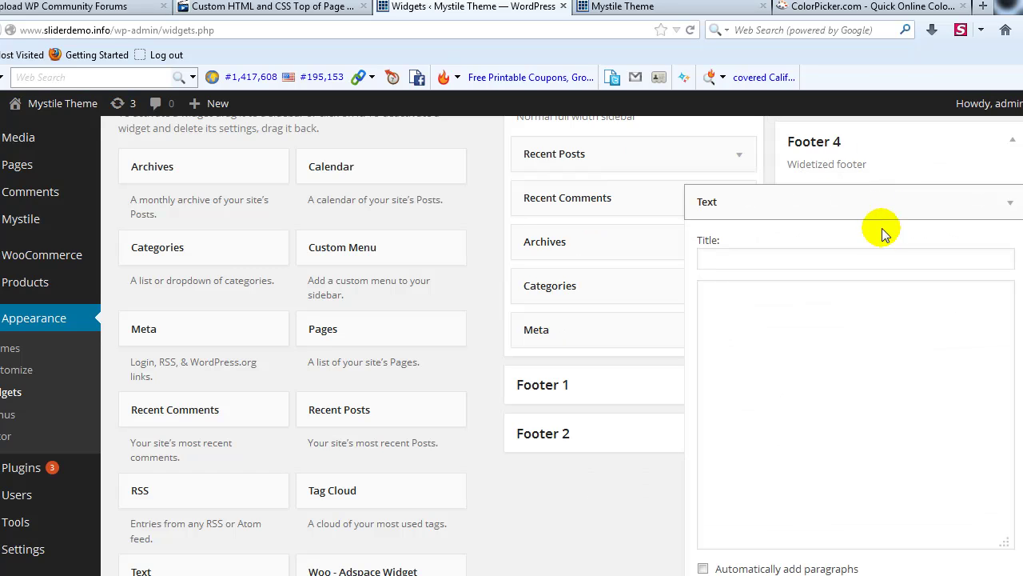
Fill the Footer 4 text widget with <div id="uploadwp-top-link"><a href="javascript:scroll(0,0)">Top</a></div> and save it
click(863, 336)
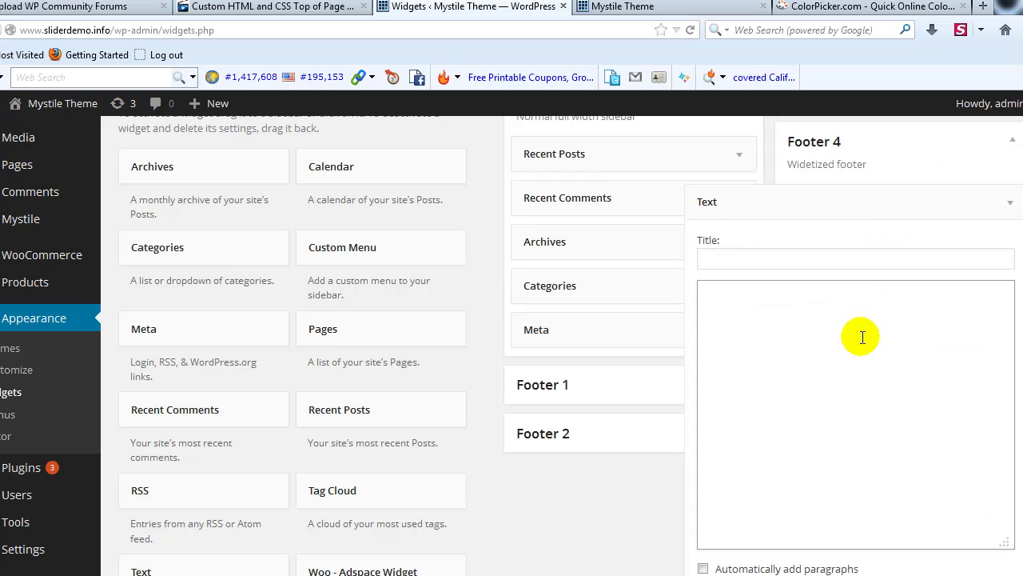
text(<div id="uploadwp-top-link"><a href="javascript:scroll(0,0)">Top</a></div>)
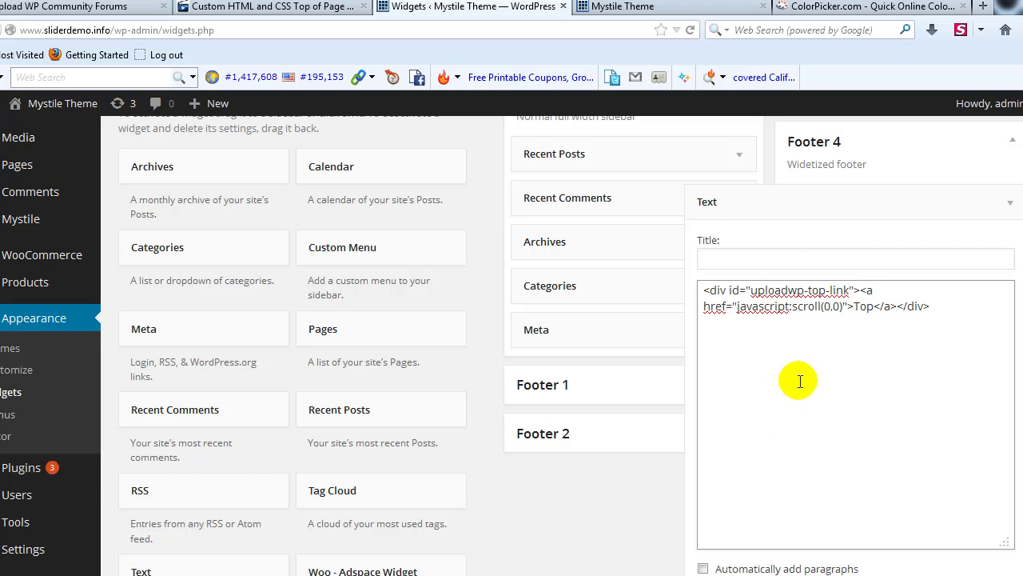
scroll(852, 365, down, 3)
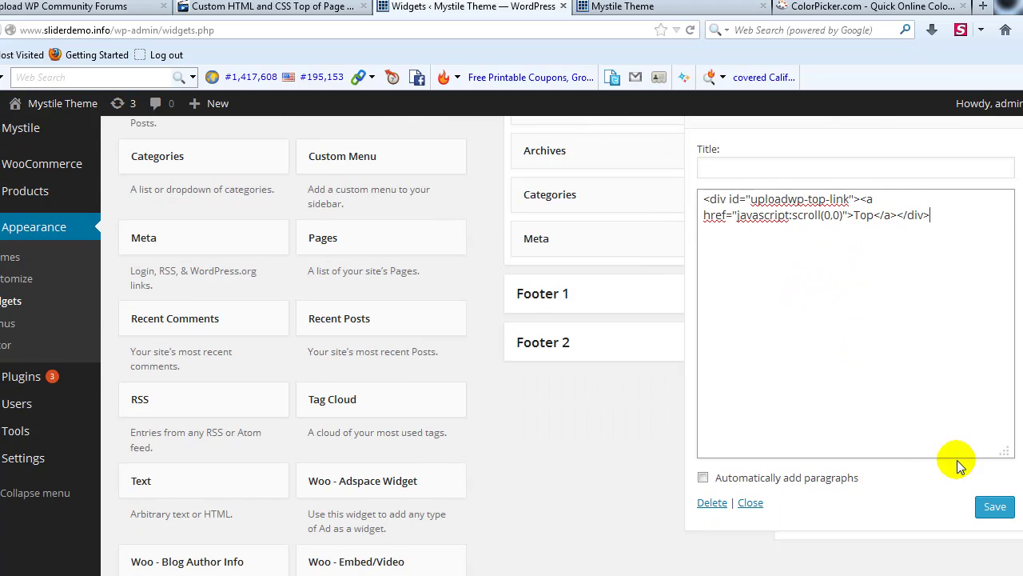
click(986, 507)
scroll(933, 472, up, 5)
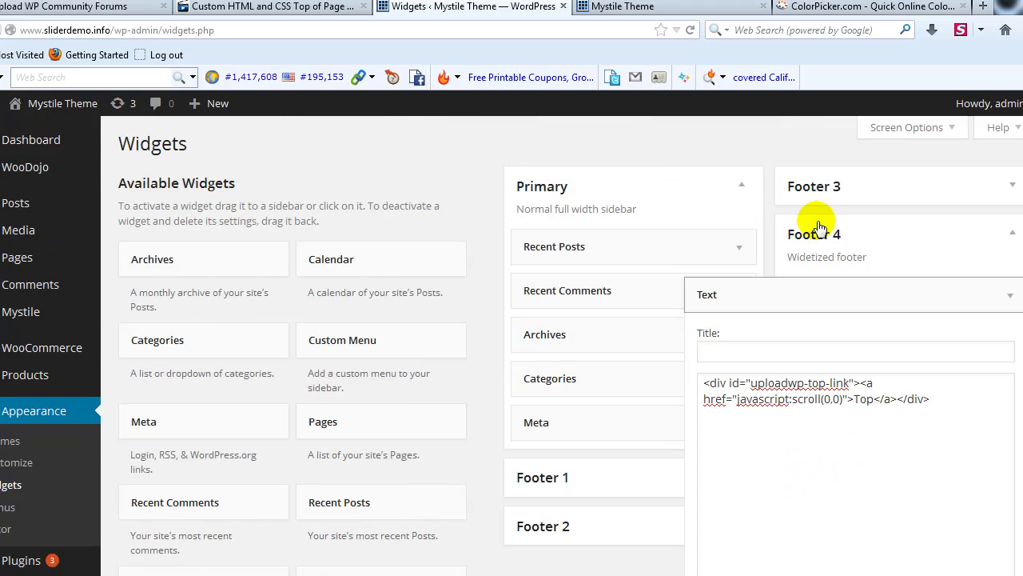
Copy the complete CSS block for #uploadwp-top-link, including its hover and link rules, from the forum thread
click(214, 7)
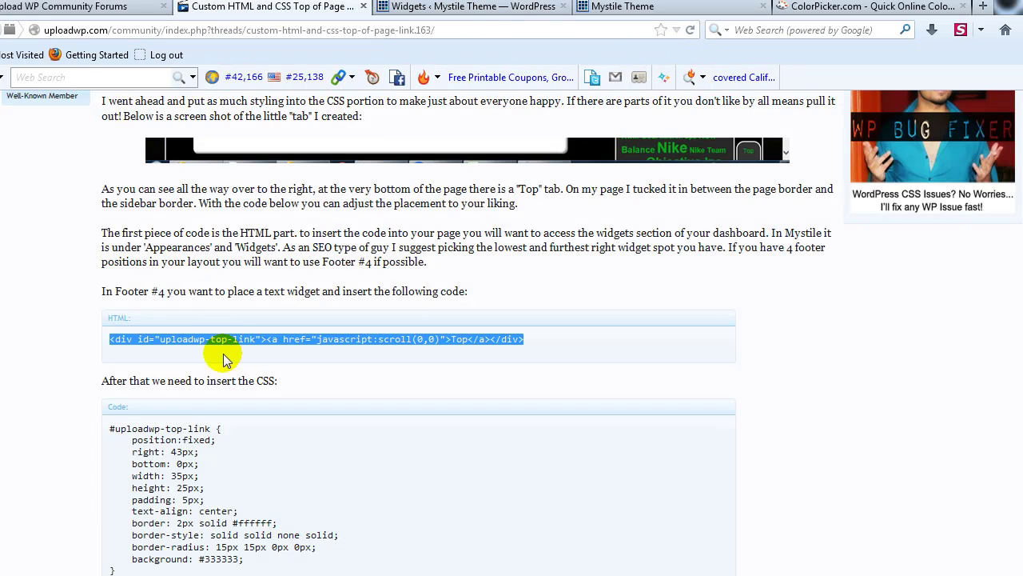
scroll(222, 356, down, 3)
scroll(224, 357, down, 5)
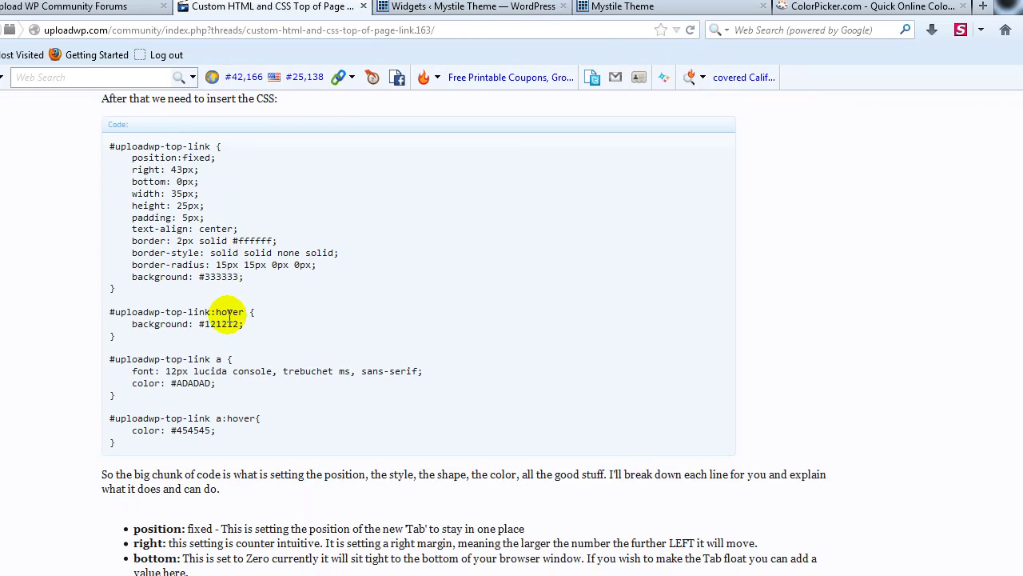
drag(120, 417, 100, 128)
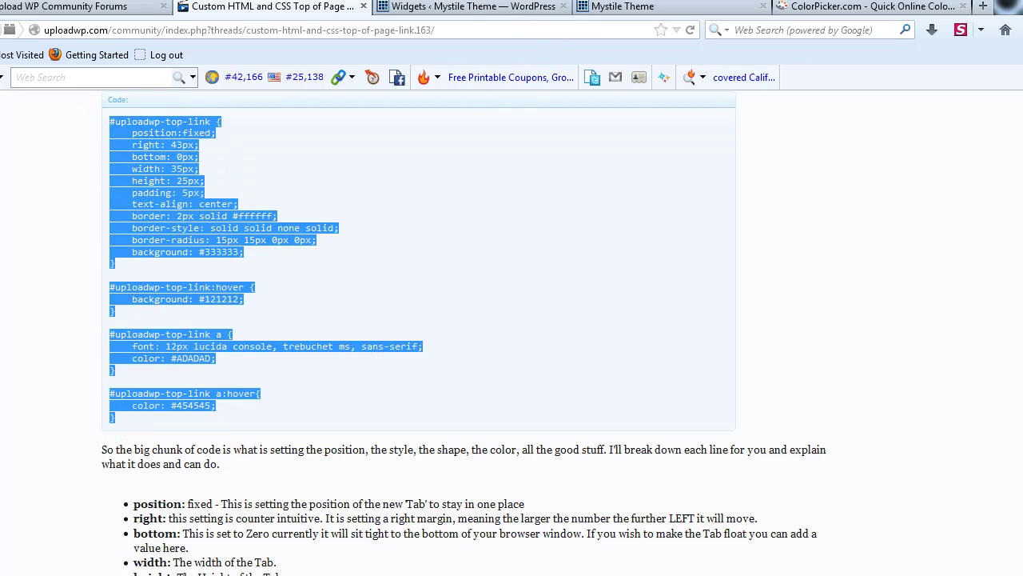
Paste the copied CSS into Custom CSS under the Mystile theme's Display Options and save all changes
click(467, 7)
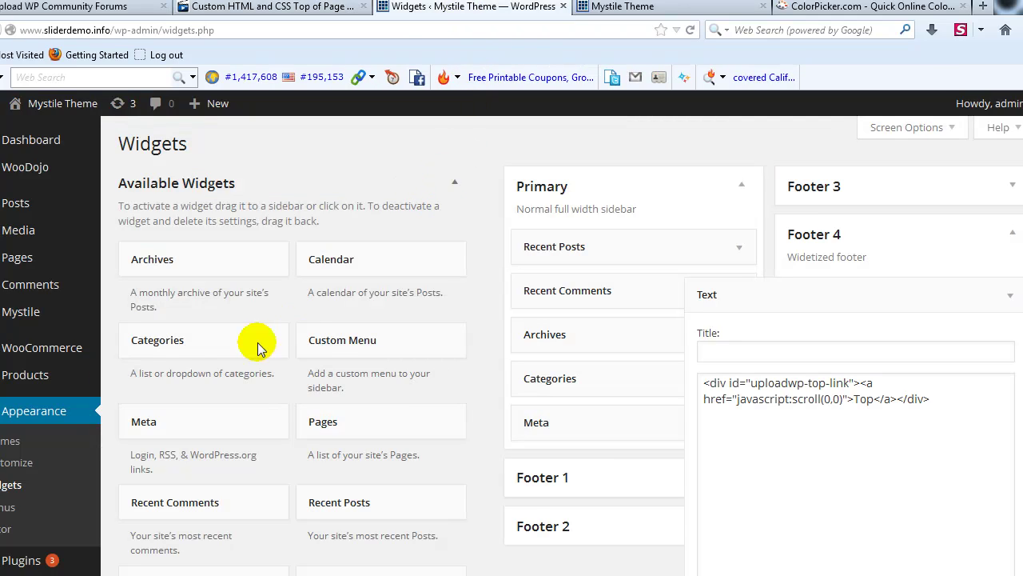
mouse_move(69, 324)
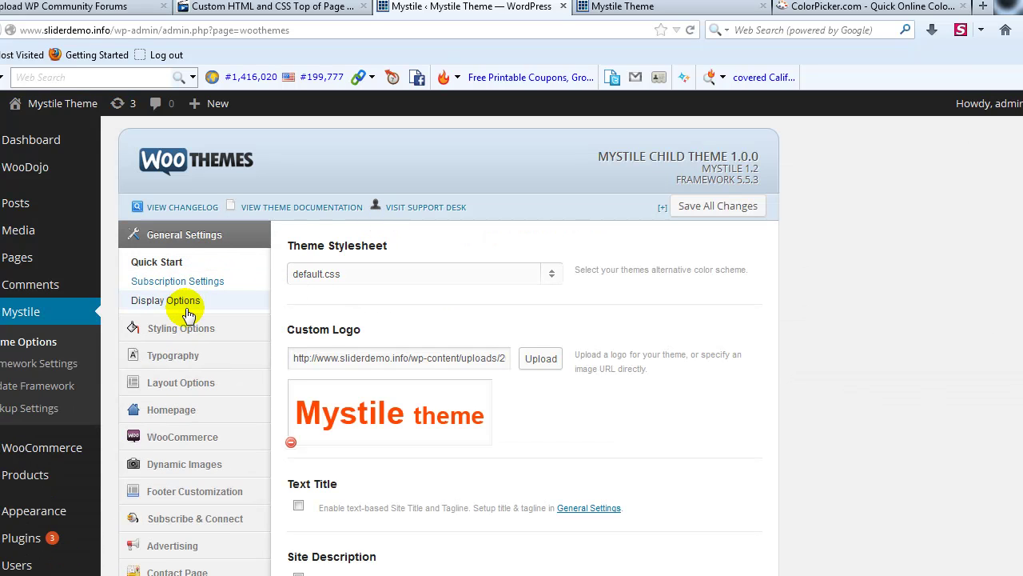
click(188, 308)
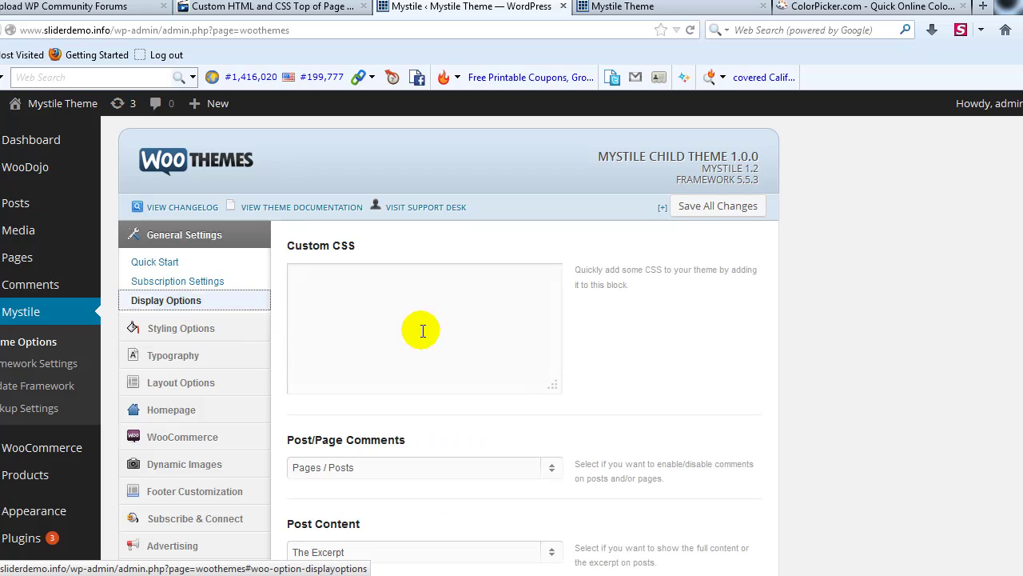
click(432, 328)
key(ctrl+v)
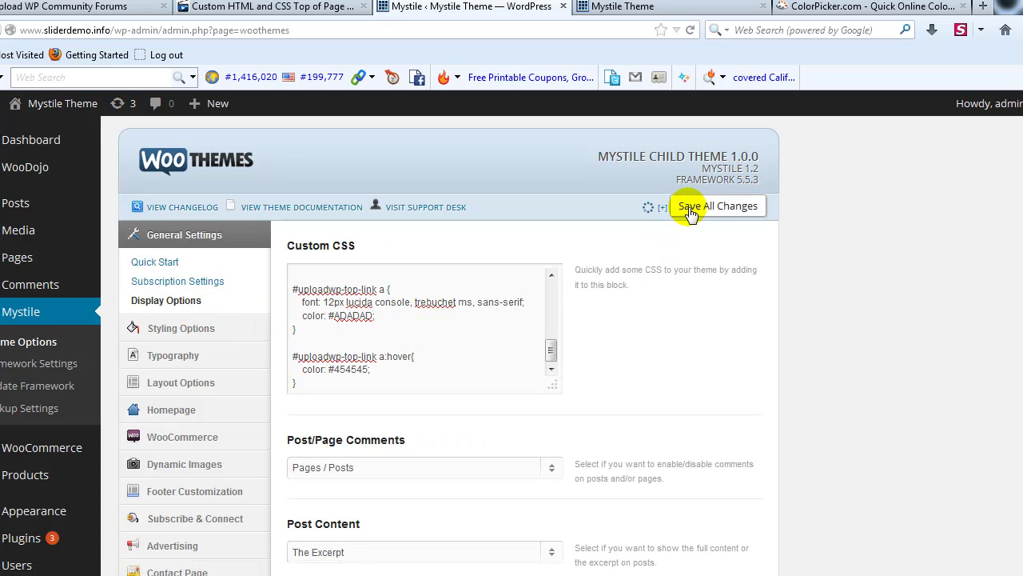
Test the Top tab on the store's homepage by going down the page and using it to return to the top
click(594, 11)
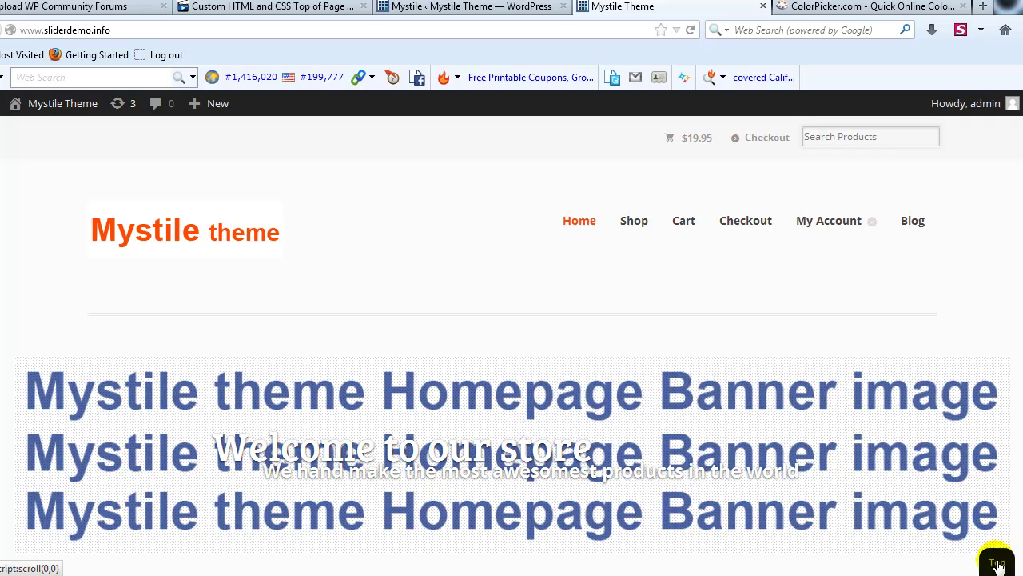
scroll(808, 364, down, 15)
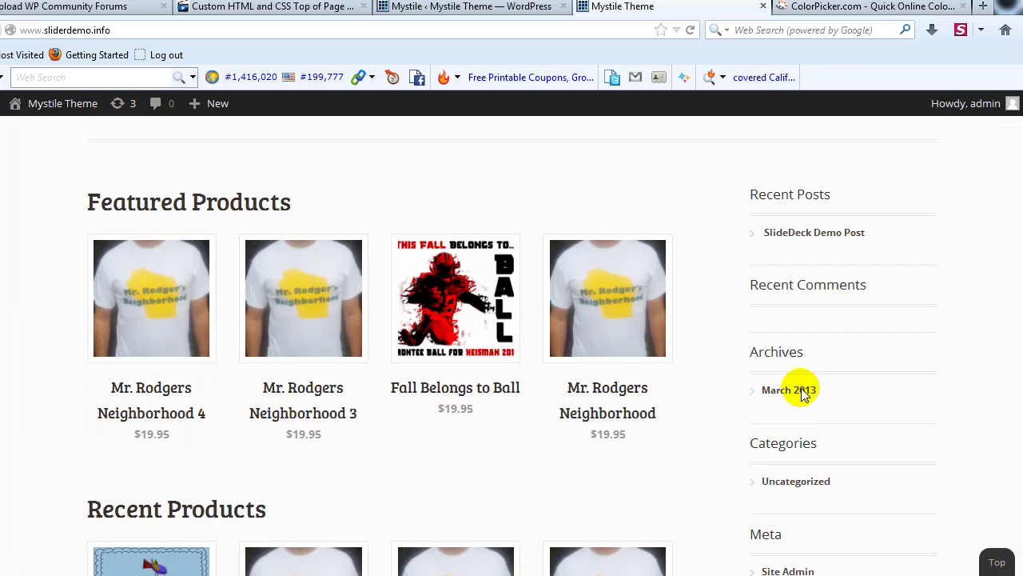
scroll(806, 414, up, 3)
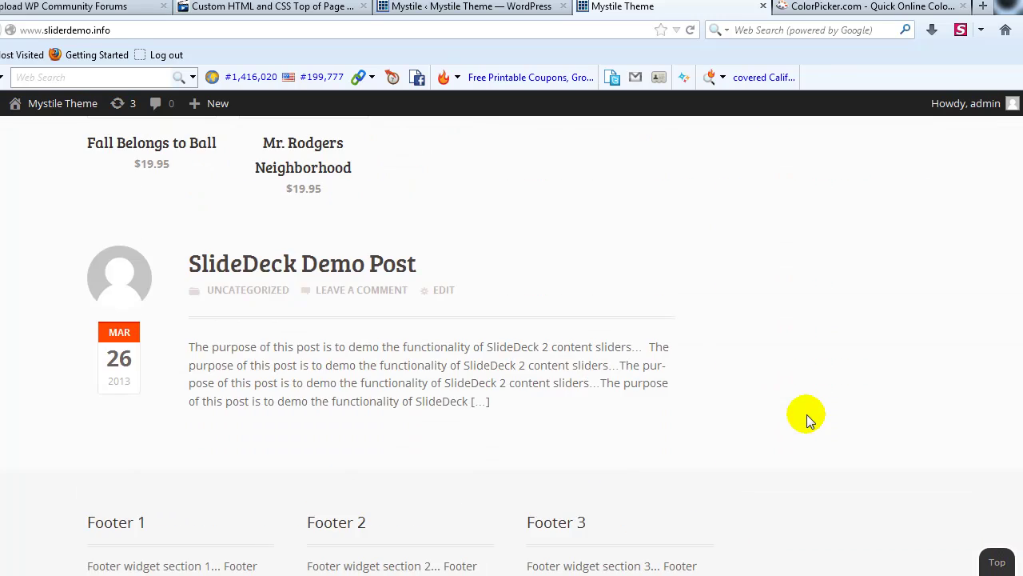
scroll(807, 414, down, 3)
click(996, 566)
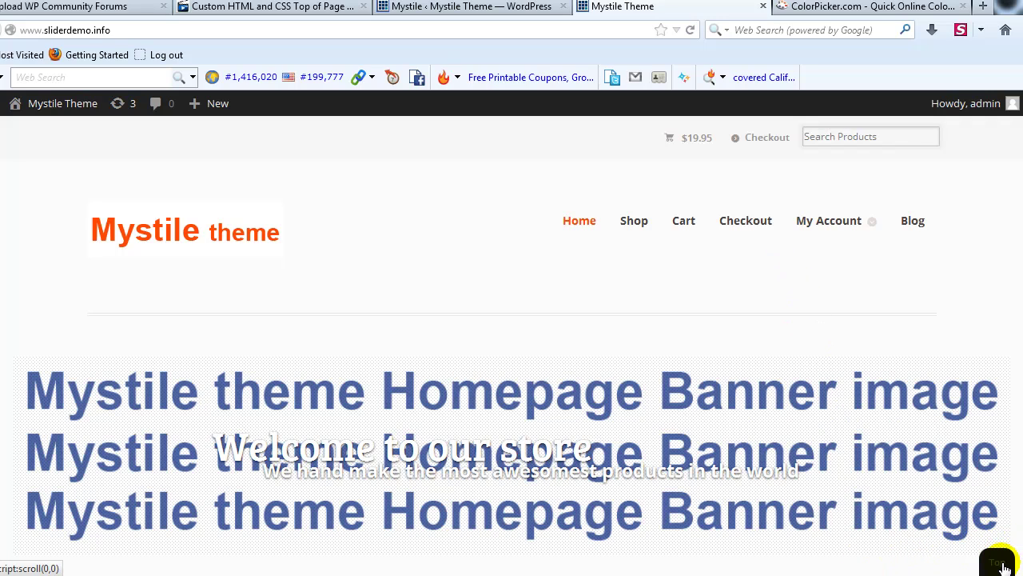
Examine the link hover colour, the tab's hover background and its normal background in the Custom CSS
click(516, 6)
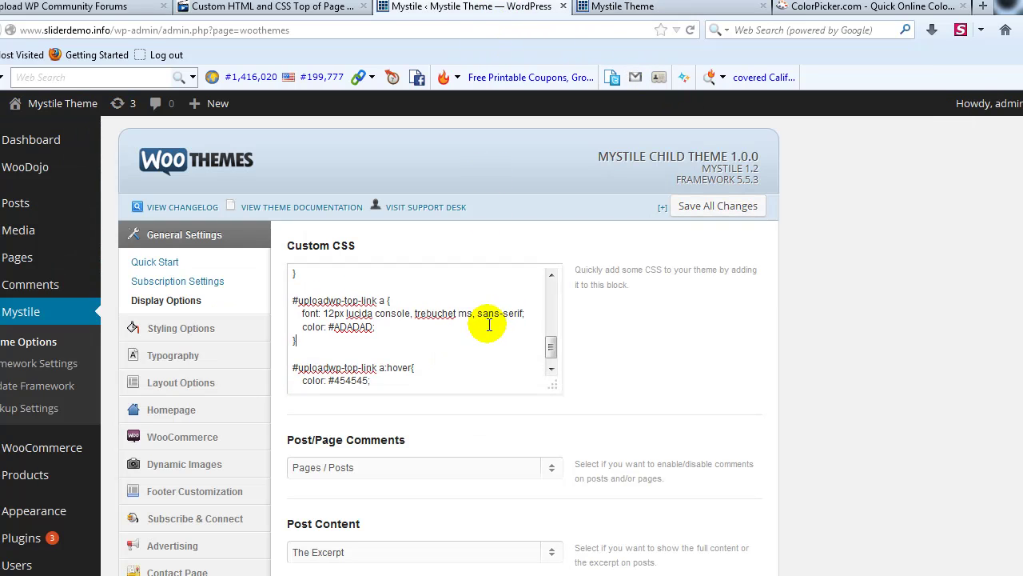
scroll(484, 320, up, 1)
scroll(447, 334, down, 1)
click(446, 330)
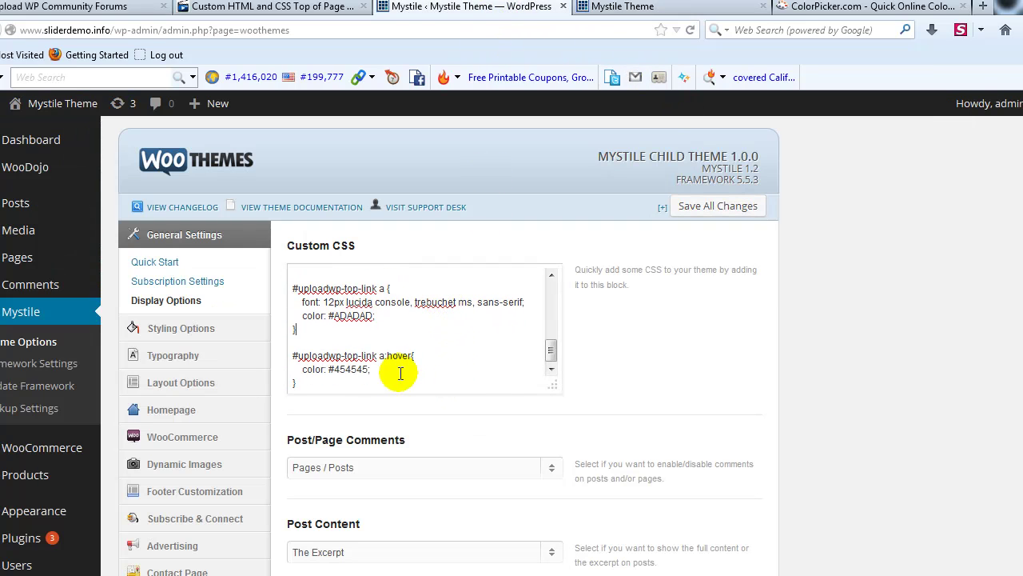
double_click(352, 370)
scroll(447, 351, up, 2)
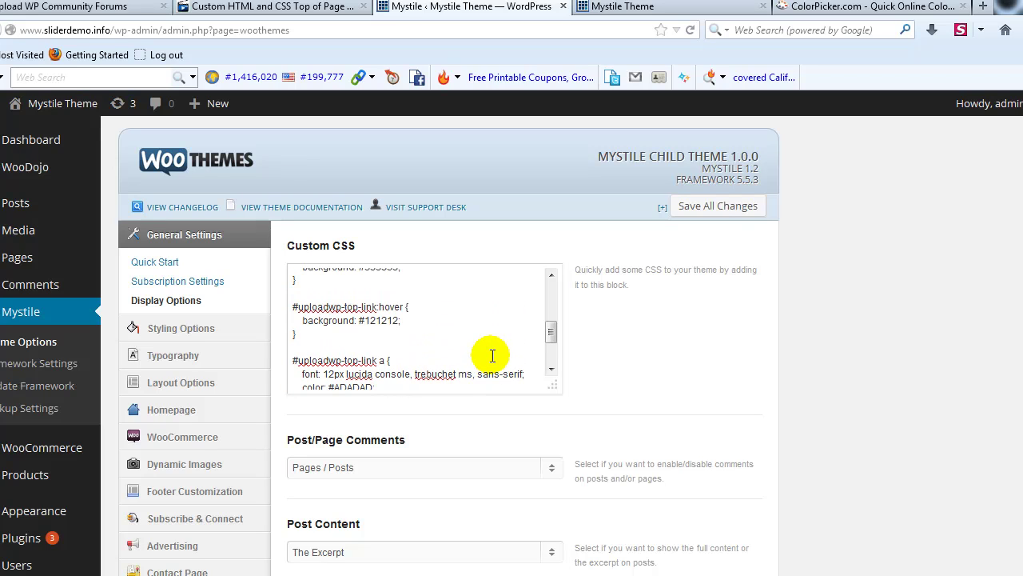
scroll(492, 355, up, 1)
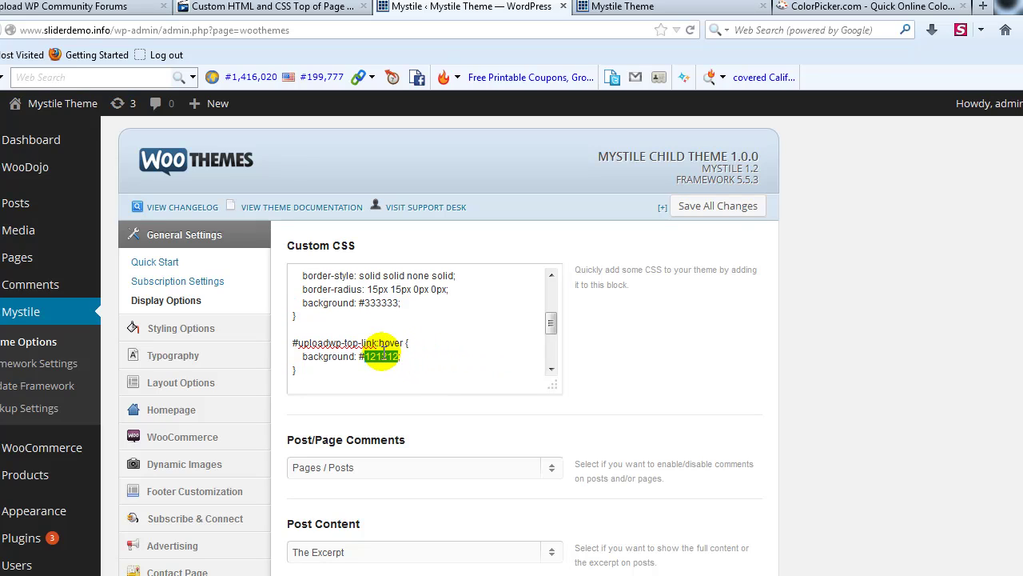
scroll(382, 352, up, 2)
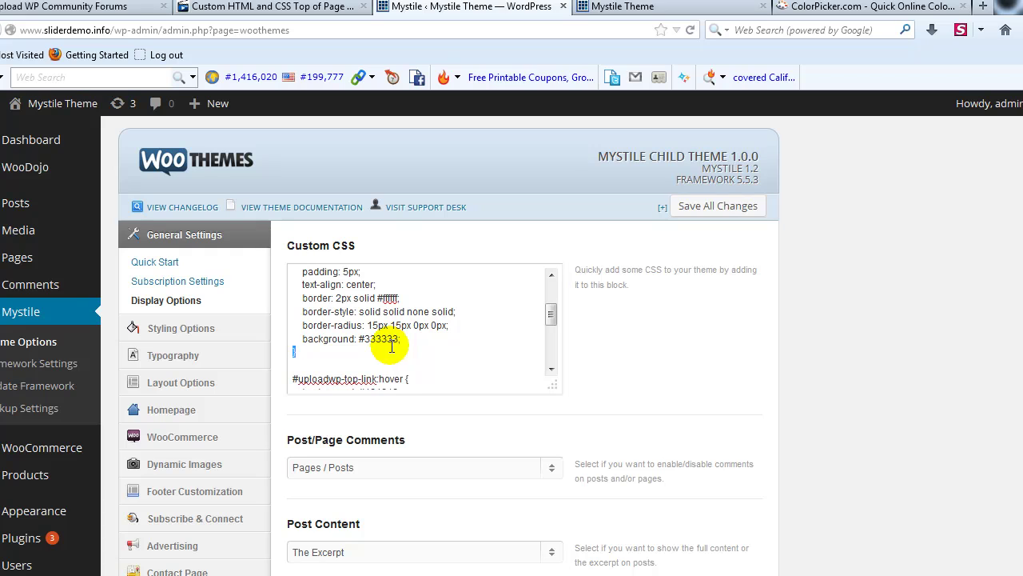
double_click(384, 339)
scroll(490, 357, up, 1)
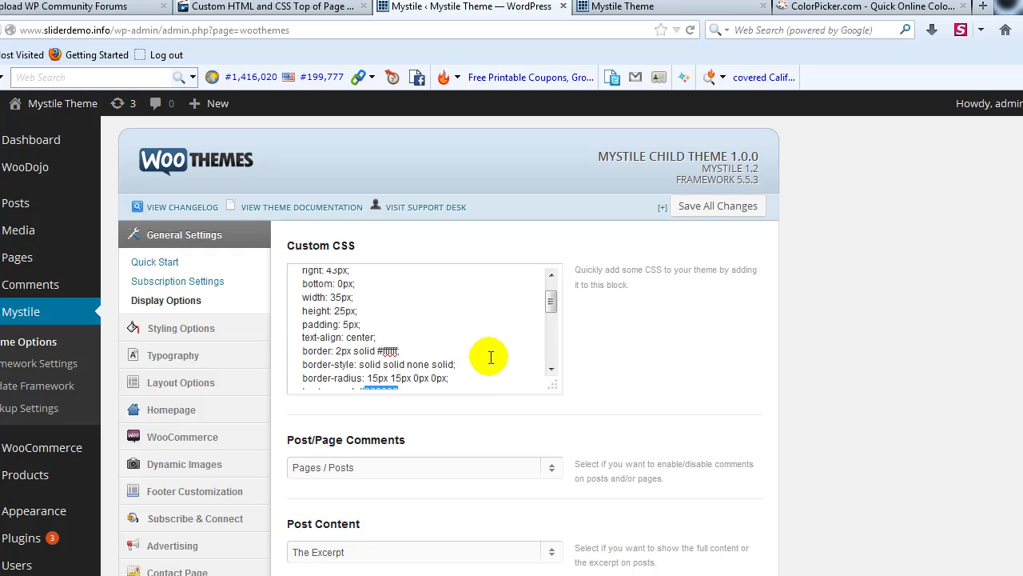
View the Top tab on the storefront and the hex colour chooser on ColorPicker.com, and return to the Custom CSS
click(685, 8)
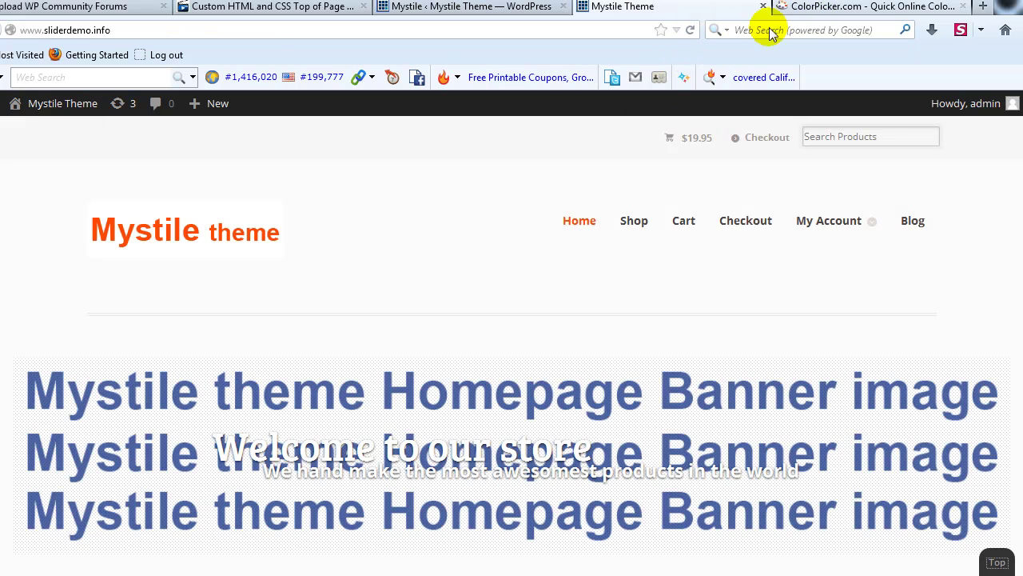
click(791, 6)
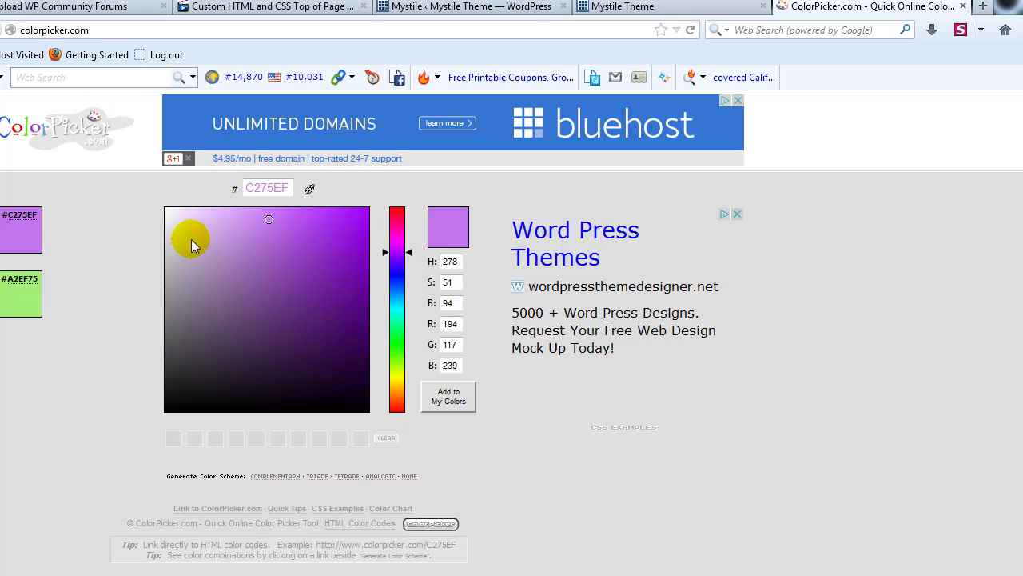
click(533, 7)
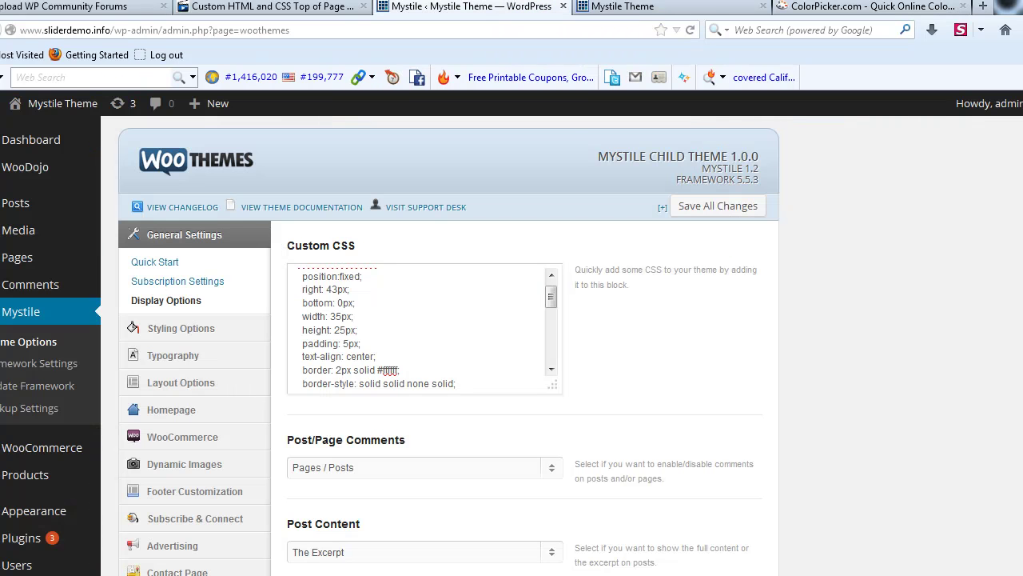
Review the Top tab on the storefront again and go back to the start of the forum thread
click(632, 7)
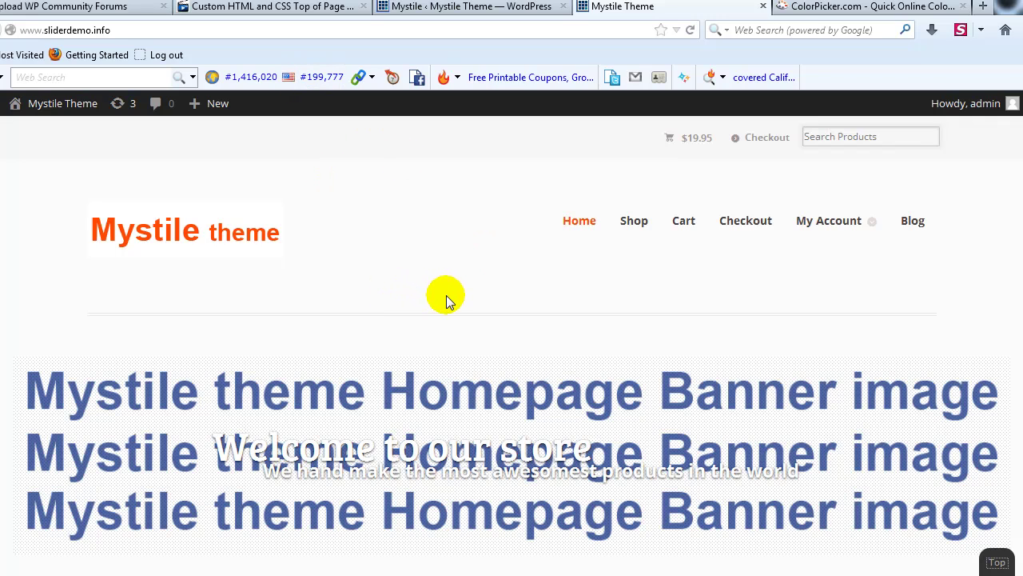
click(296, 7)
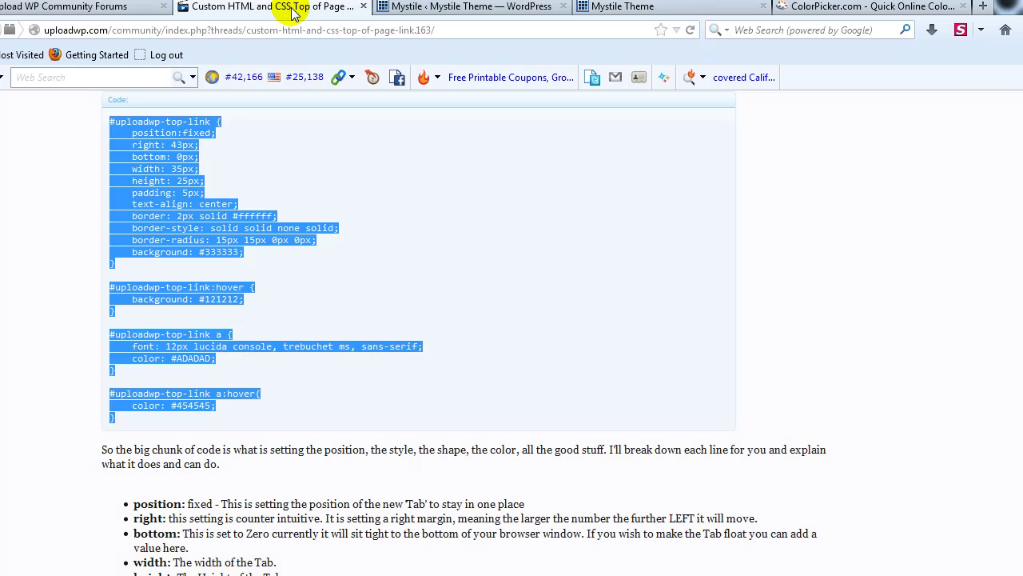
scroll(274, 143, up, 10)
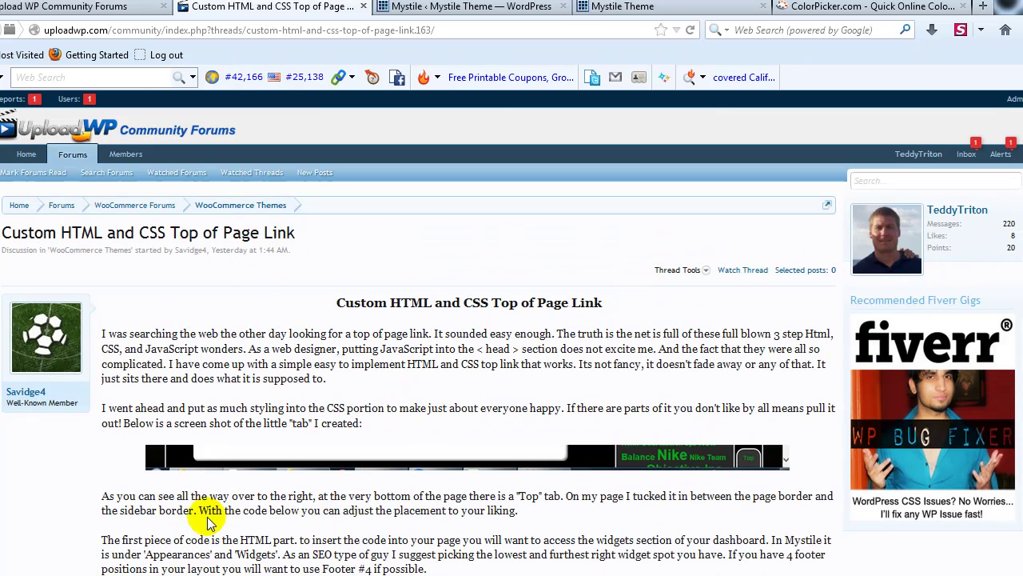